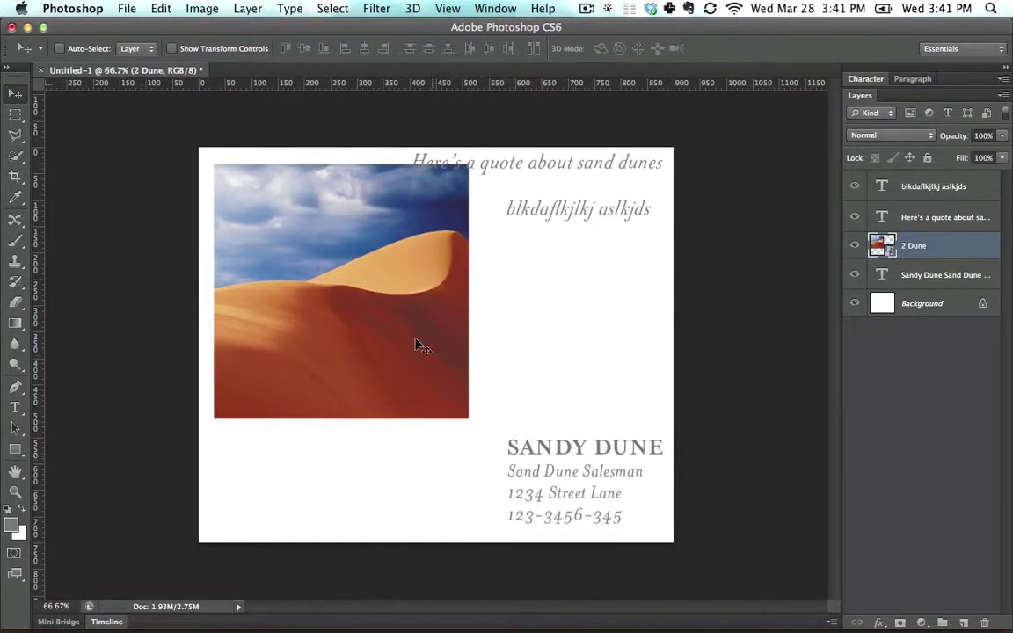
Free Transform the 2 Dune photo to 36.04% so it fills the whole card.
drag(396, 318, 366, 299)
click(160, 8)
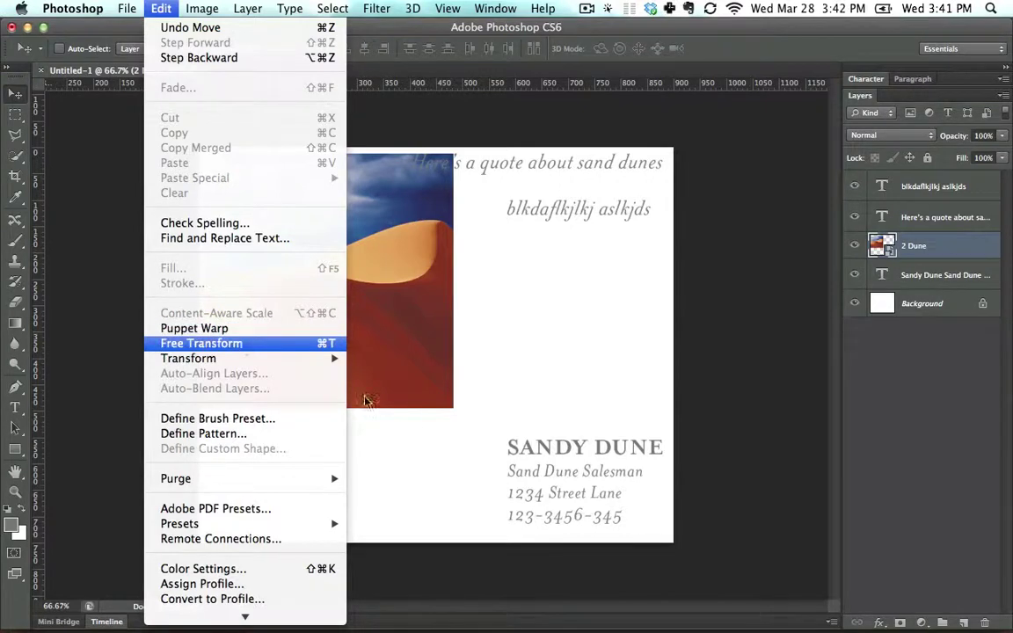
click(244, 347)
drag(452, 407, 769, 536)
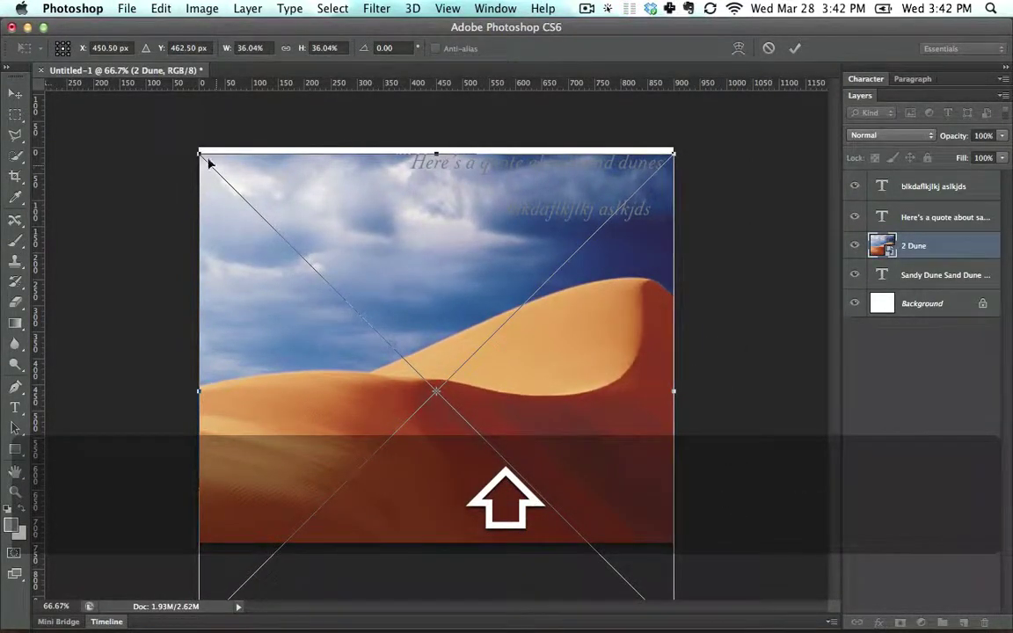
drag(248, 187, 248, 176)
key(Return)
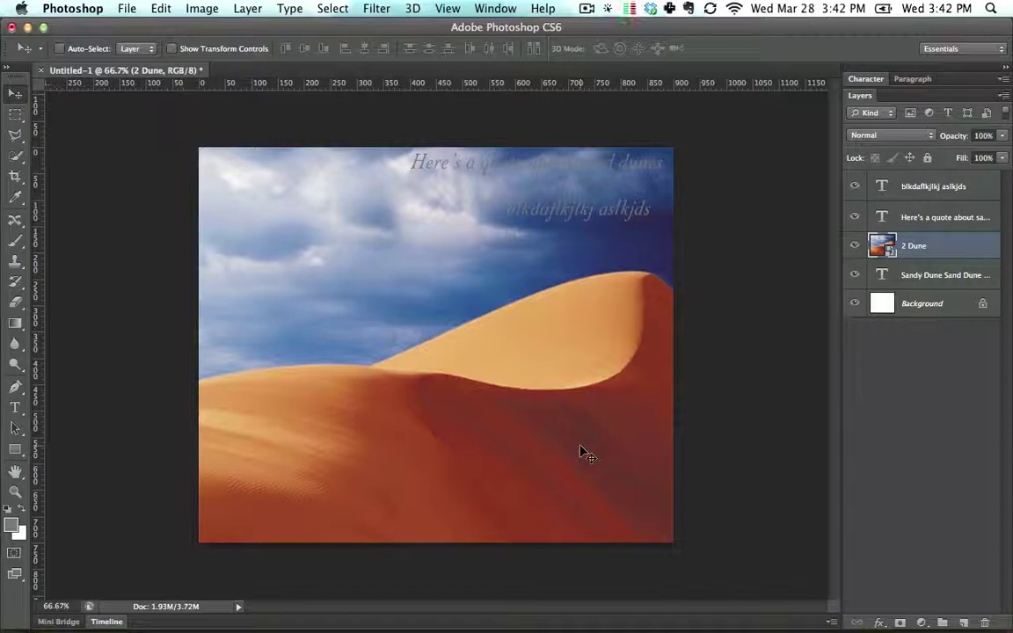
Show the Character panel, then hide it again.
click(871, 79)
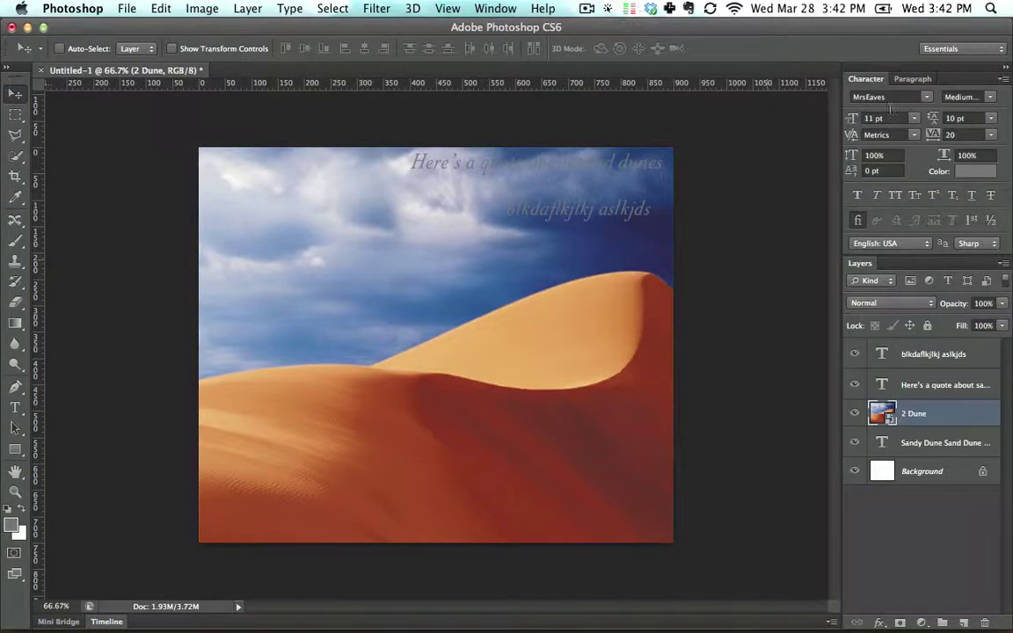
click(870, 80)
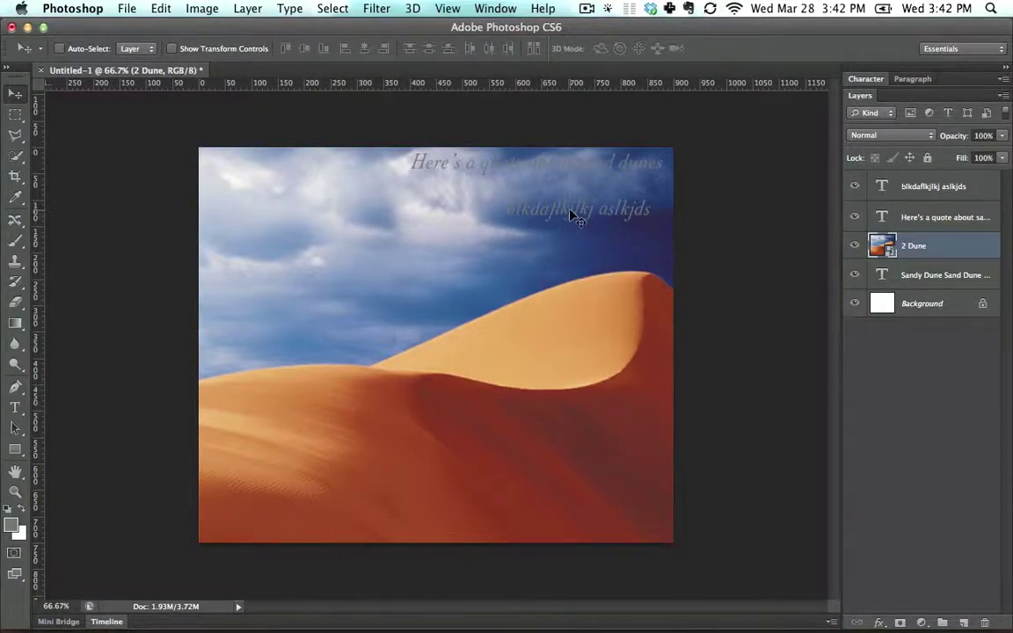
Move the dune photo below the quote, then paste a copy of the canvas and undo it.
drag(572, 215, 525, 317)
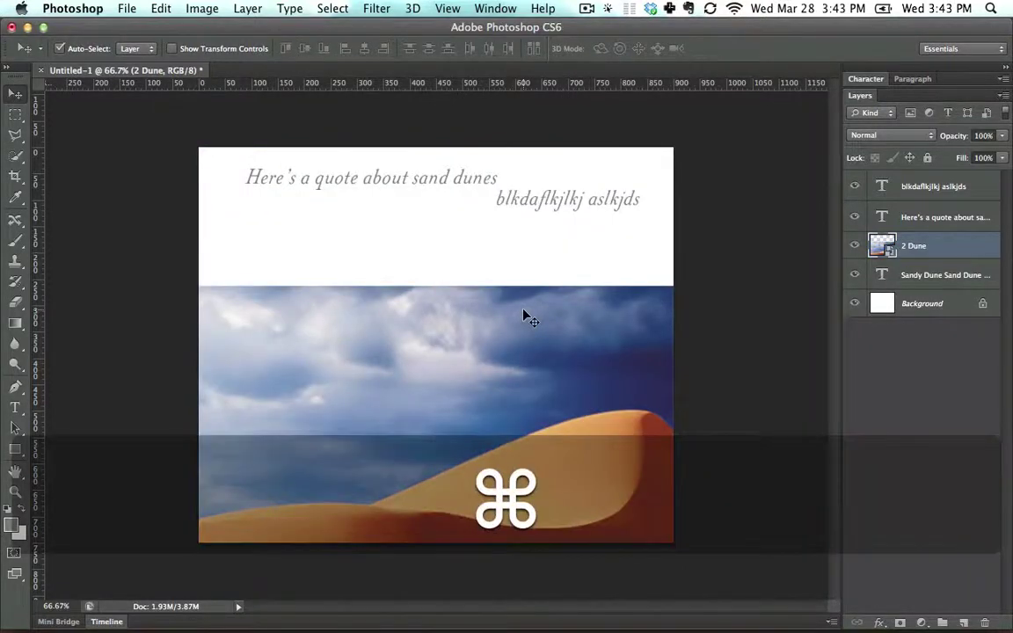
key(super+a)
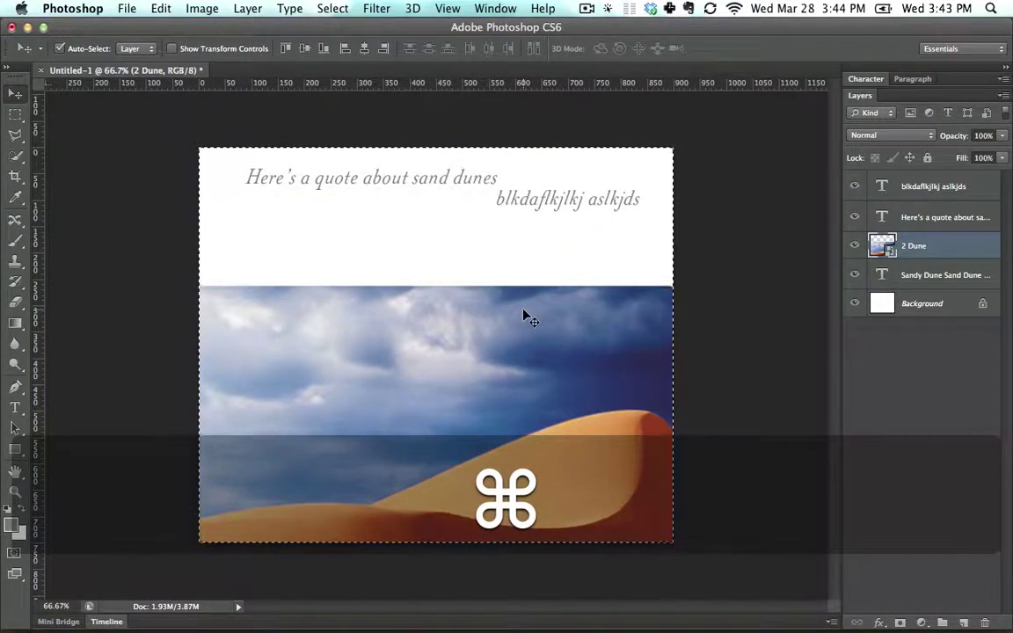
key(super+c)
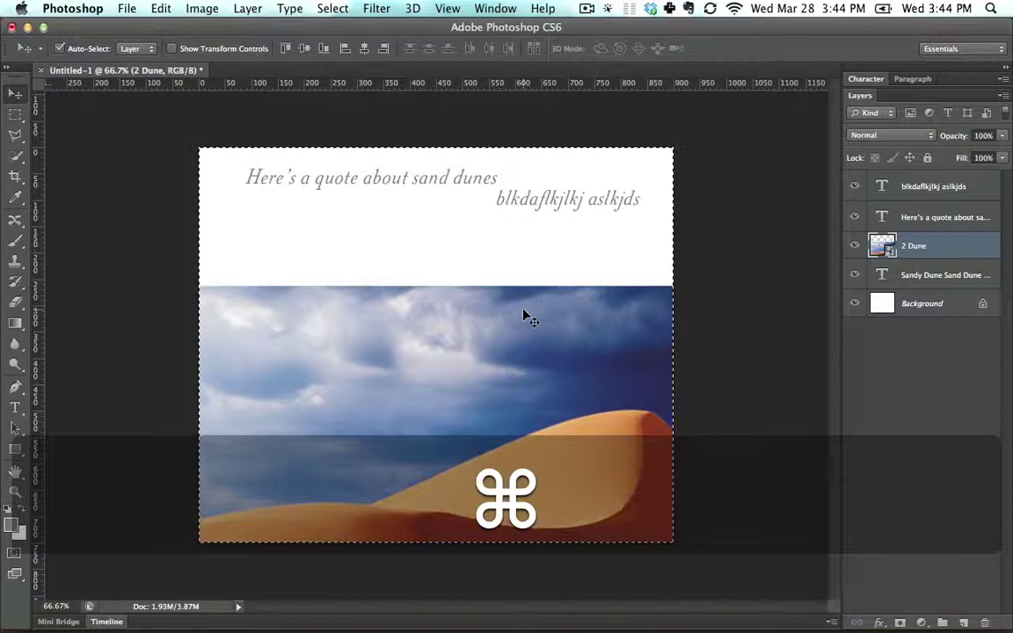
key(super+v)
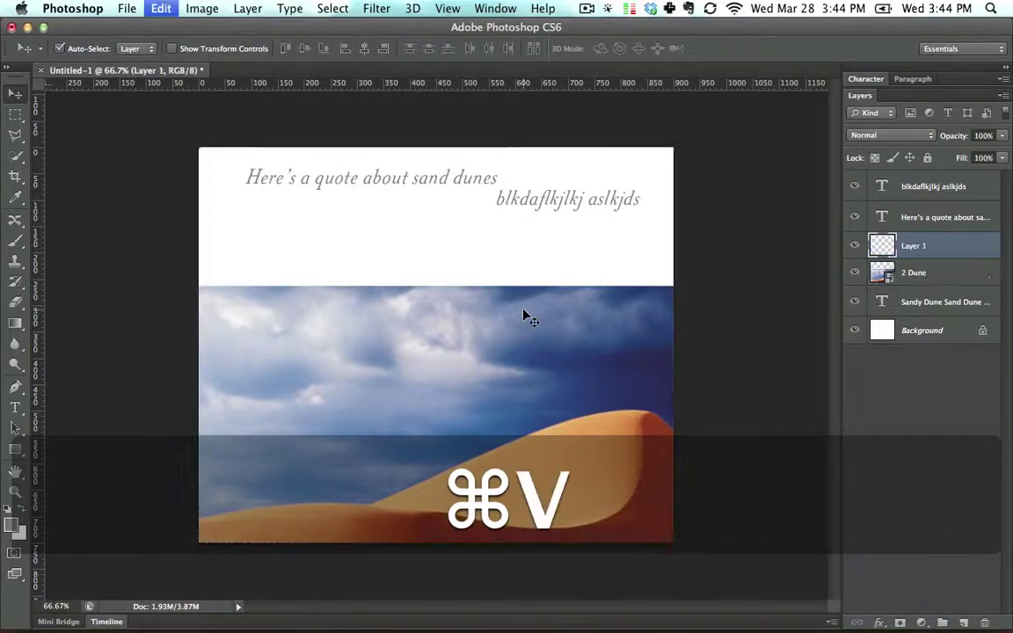
drag(508, 316, 509, 290)
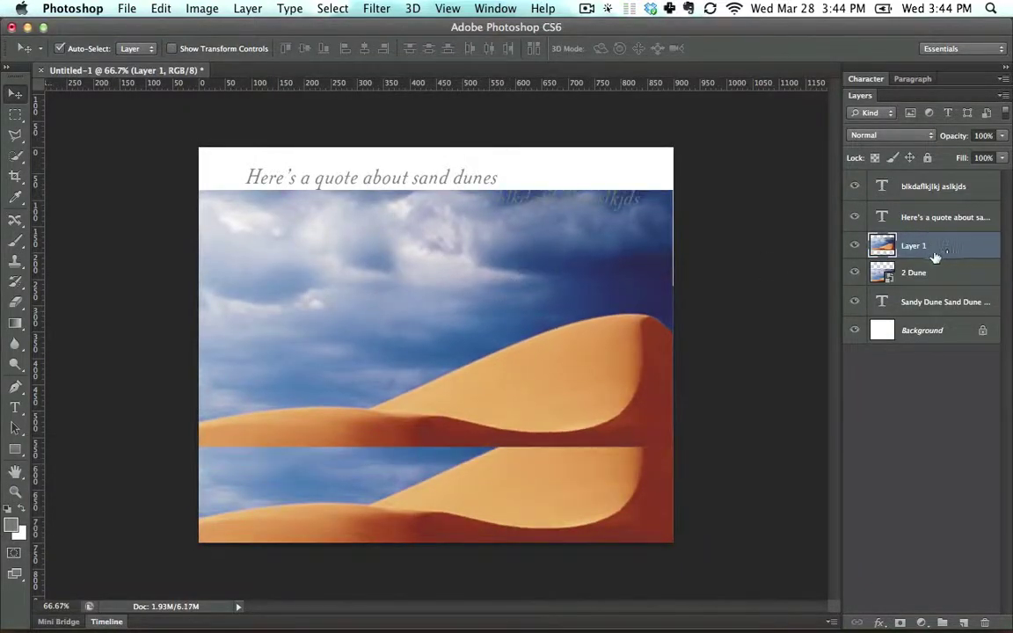
key(alt+super+z)
key(alt+super+z)
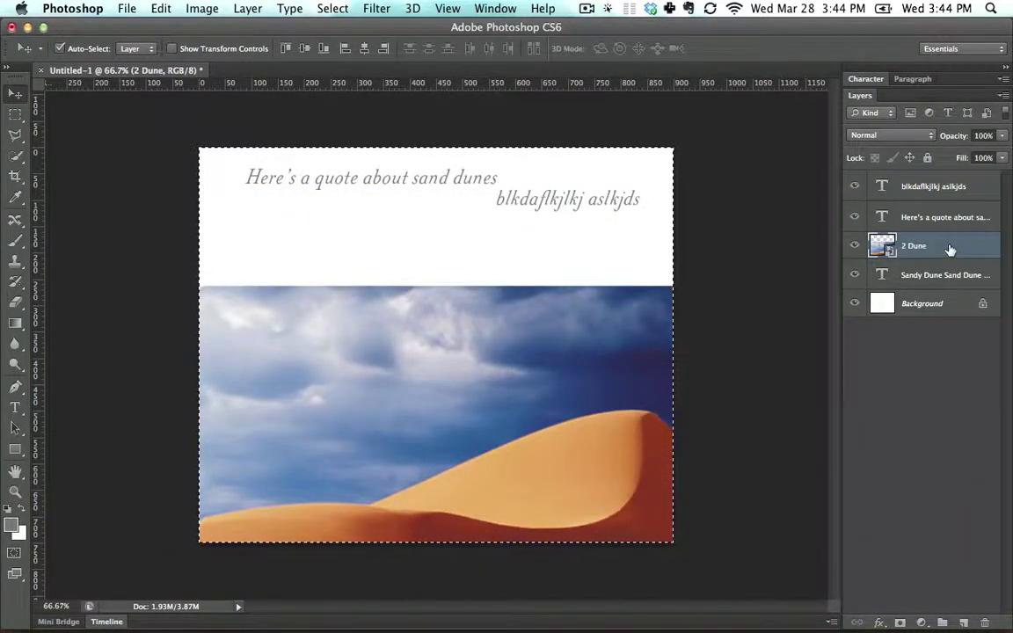
Paste the canvas copy again, reposition it and the dune photo, then delete Layer 1.
key(super+v)
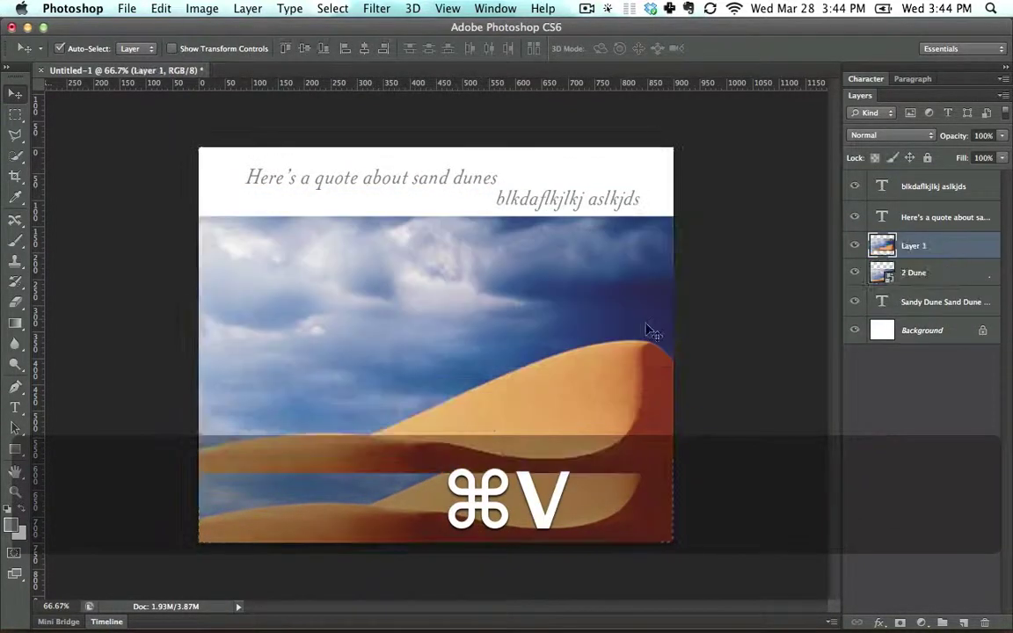
drag(536, 317, 498, 282)
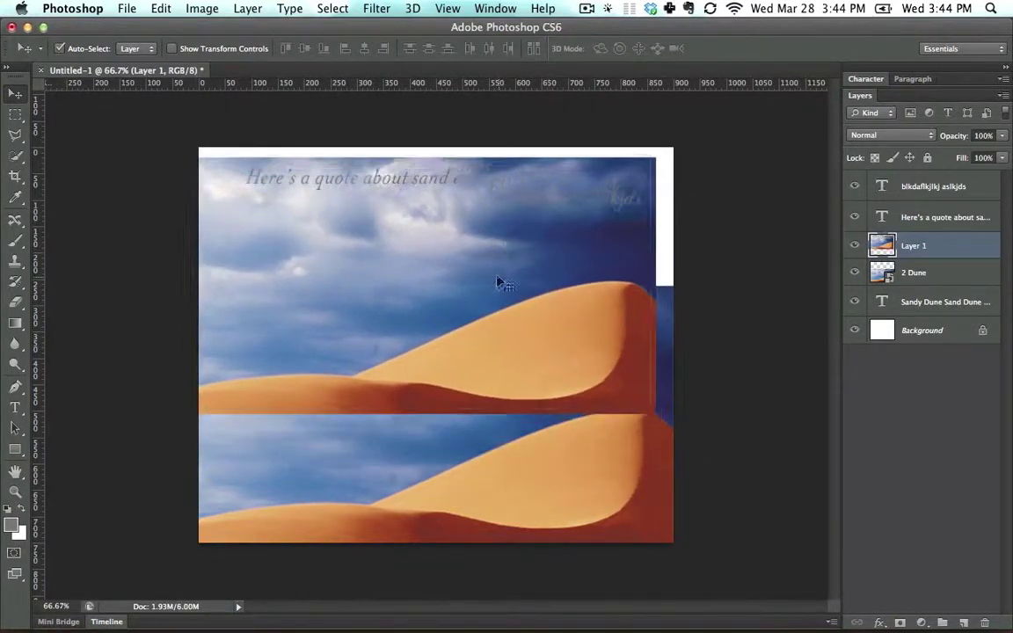
drag(571, 490, 519, 364)
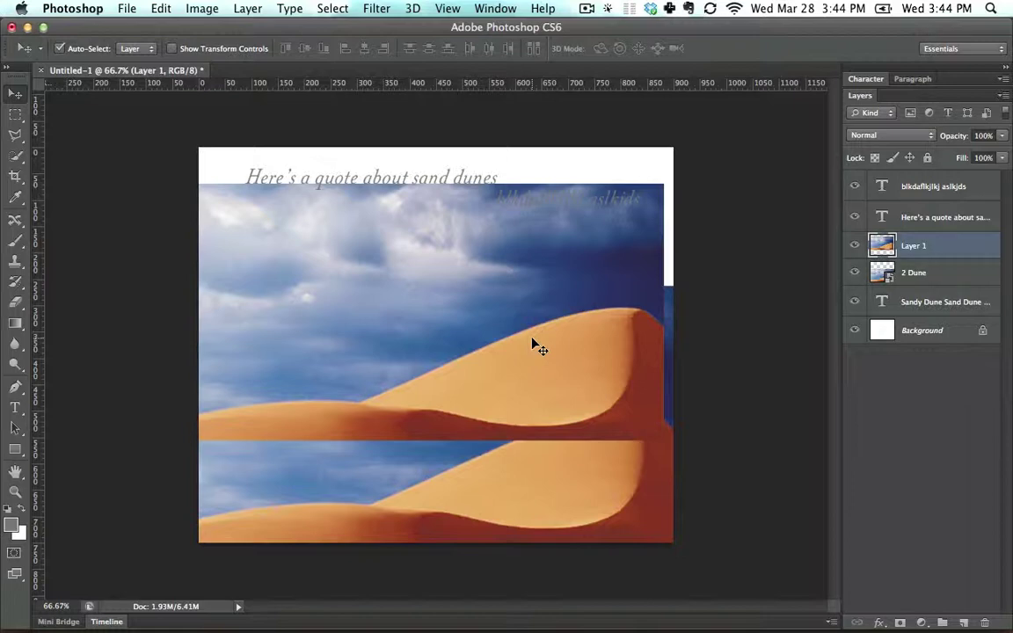
key(BackSpace)
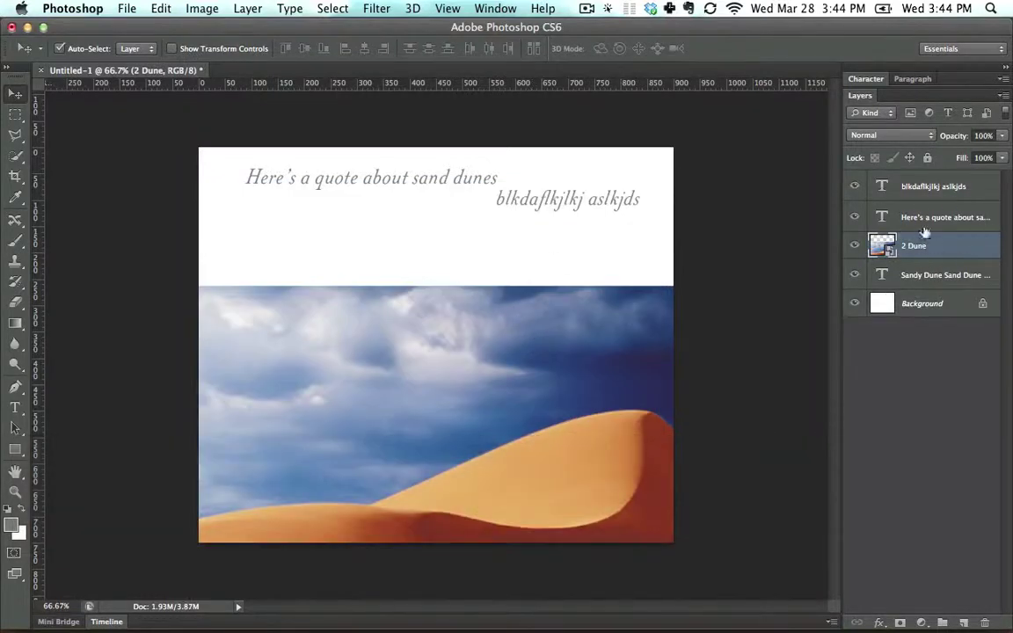
Move the dune photo back up and stack it beneath the Sandy Dune text layer.
drag(636, 355, 631, 215)
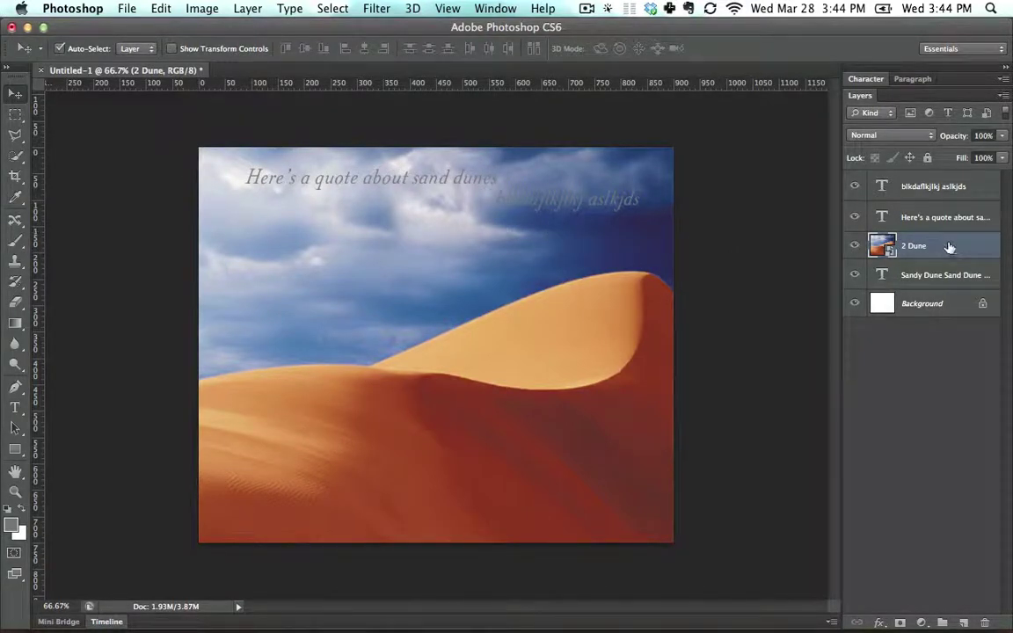
drag(946, 248, 945, 278)
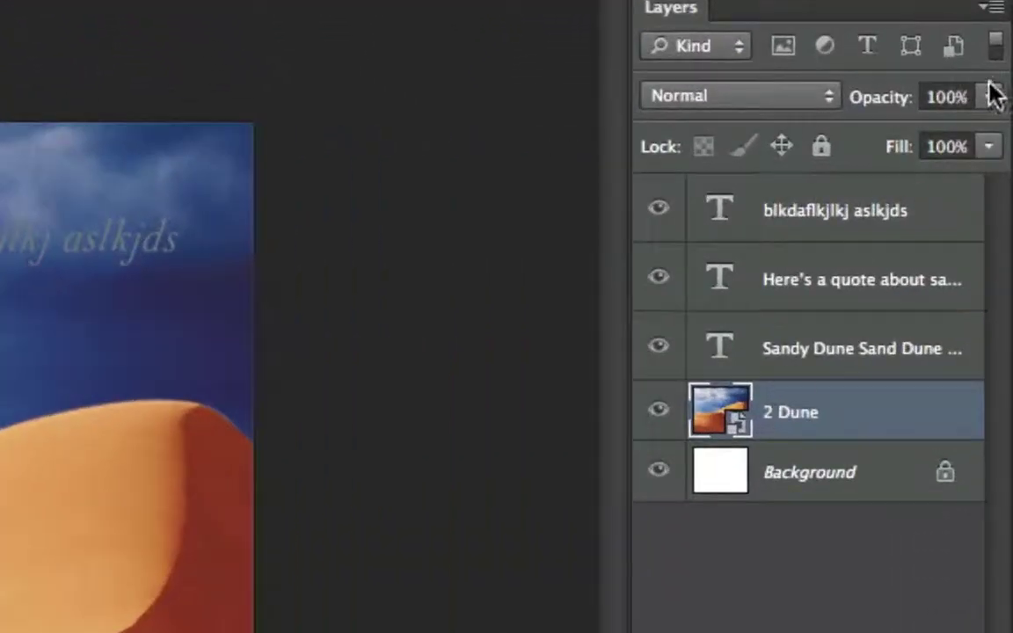
Lower the 2 Dune layer's opacity to about 23%, then select the Sandy Dune text layer.
click(1001, 136)
drag(976, 137, 945, 138)
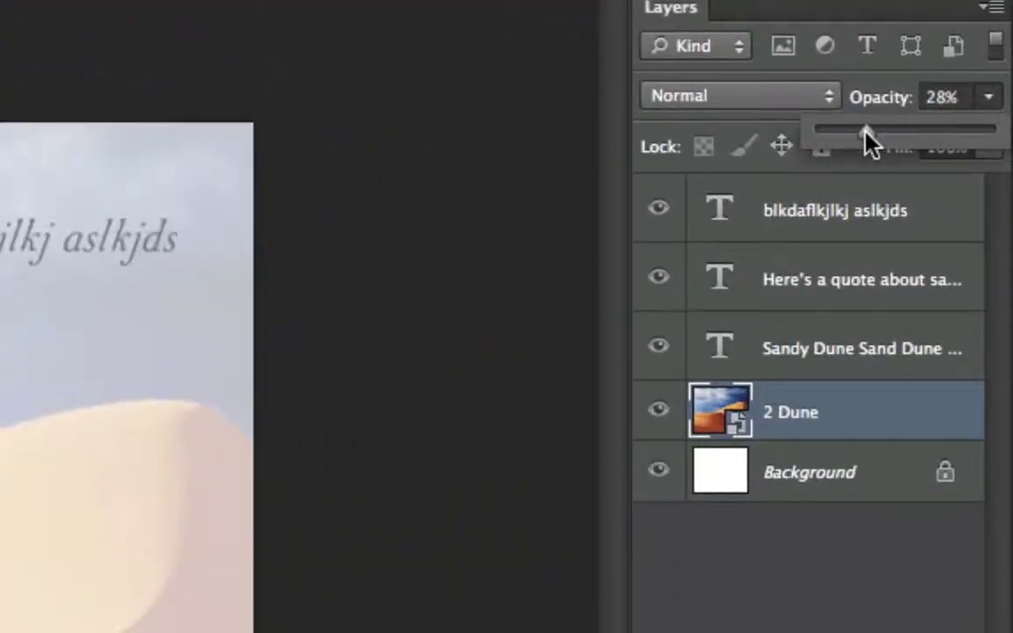
drag(865, 132, 844, 137)
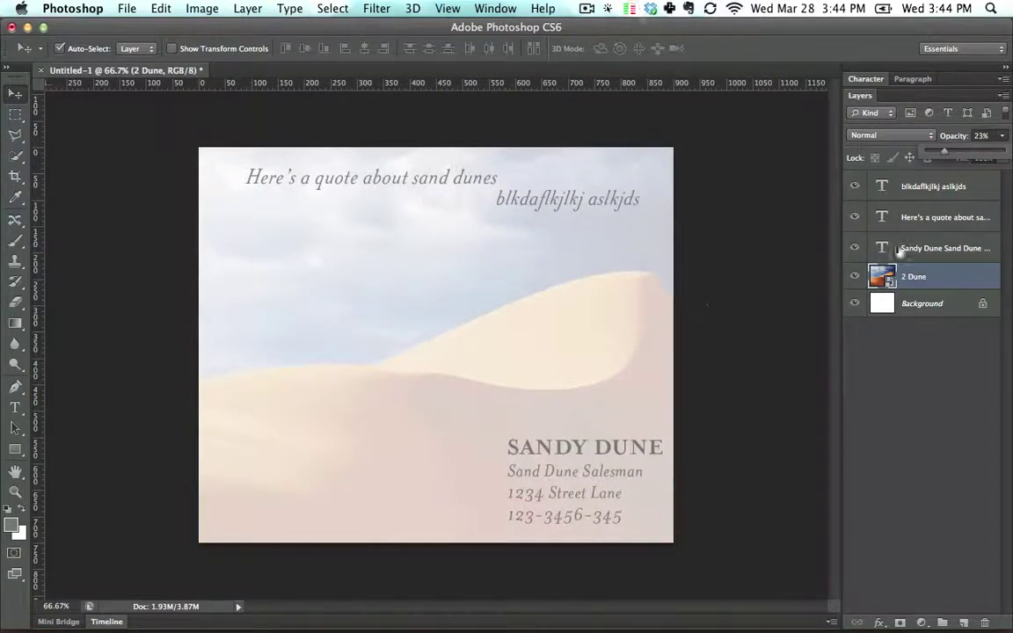
click(914, 249)
Place 3 Lake(16bit).tif on the card at about 14%, positioned lower left.
key(super+Tab)
key(super+Tab)
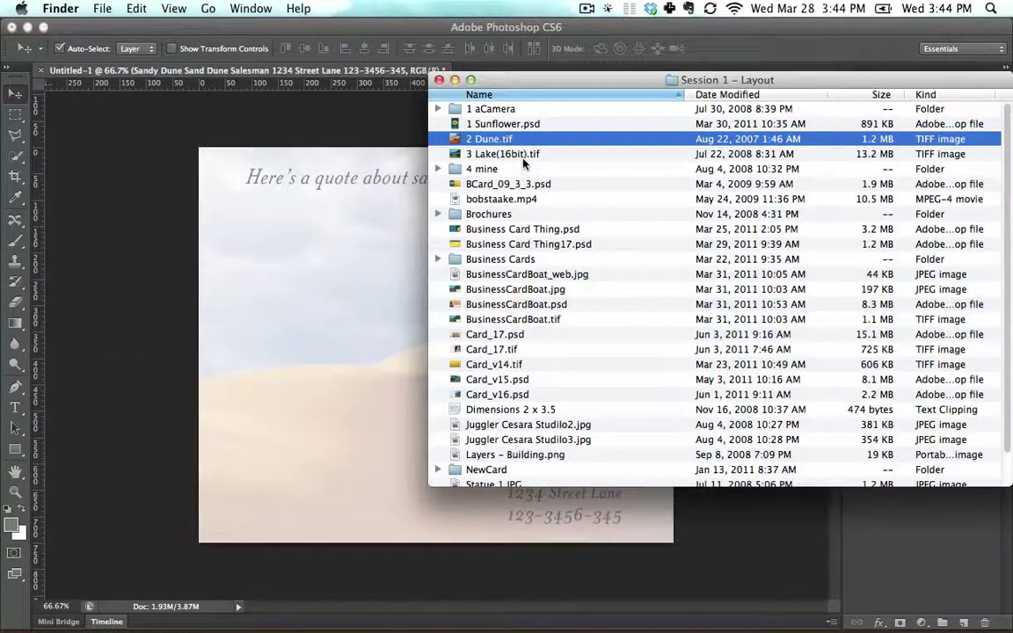
drag(524, 158, 320, 264)
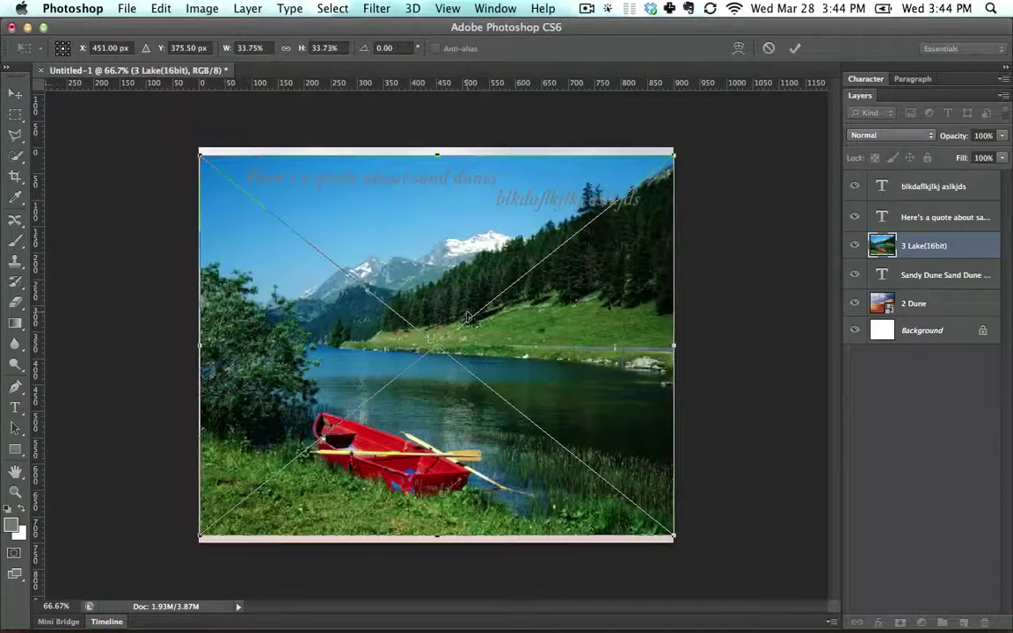
drag(202, 155, 494, 363)
drag(539, 405, 290, 402)
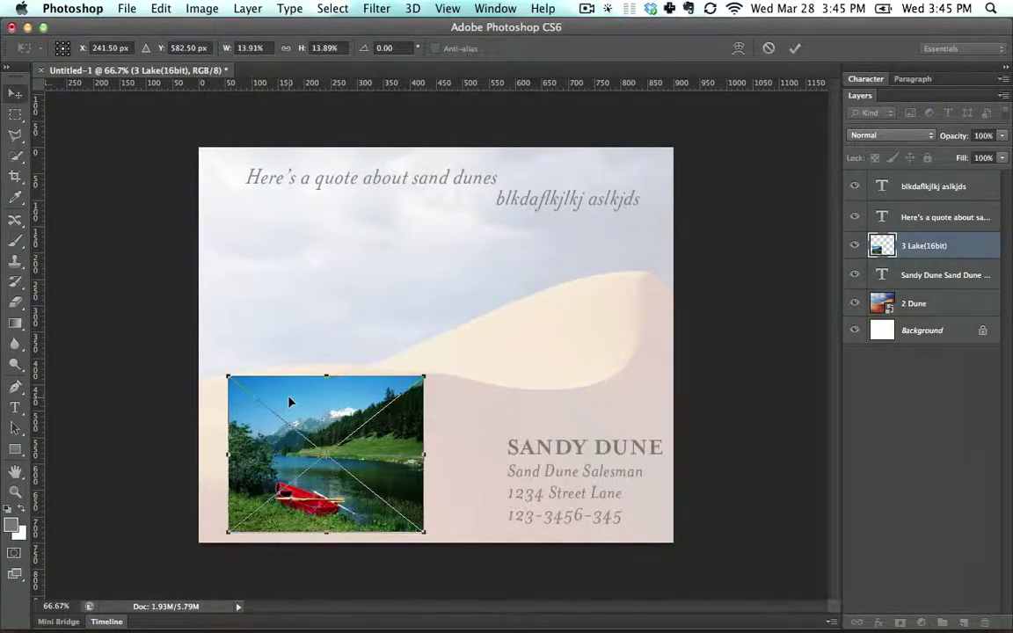
key(Return)
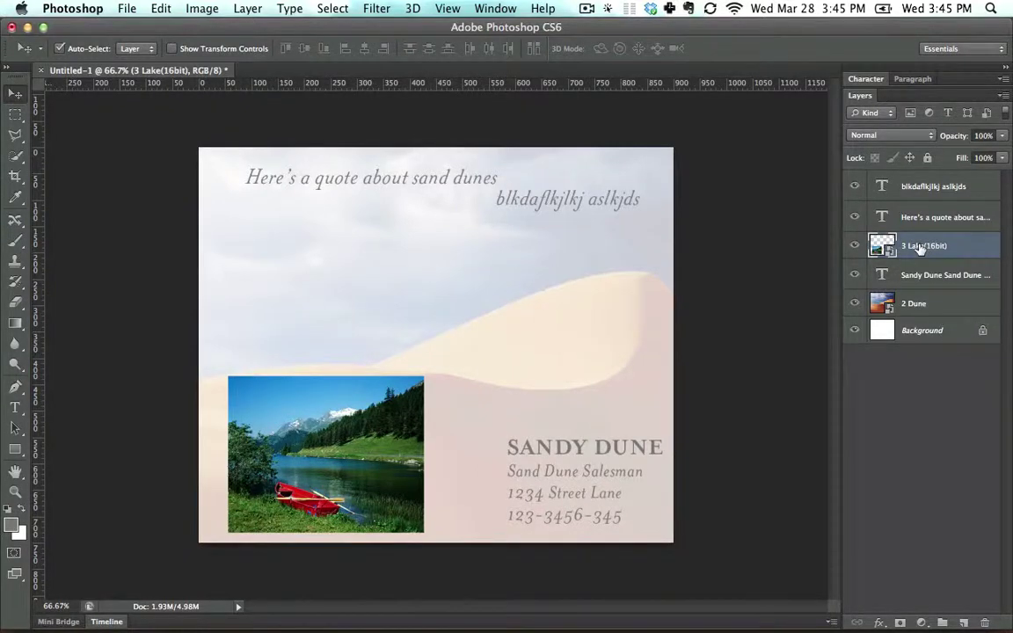
Drag a second copy of 3 Lake(16bit).tif onto the card and shrink it.
key(super+Tab)
drag(455, 143, 346, 293)
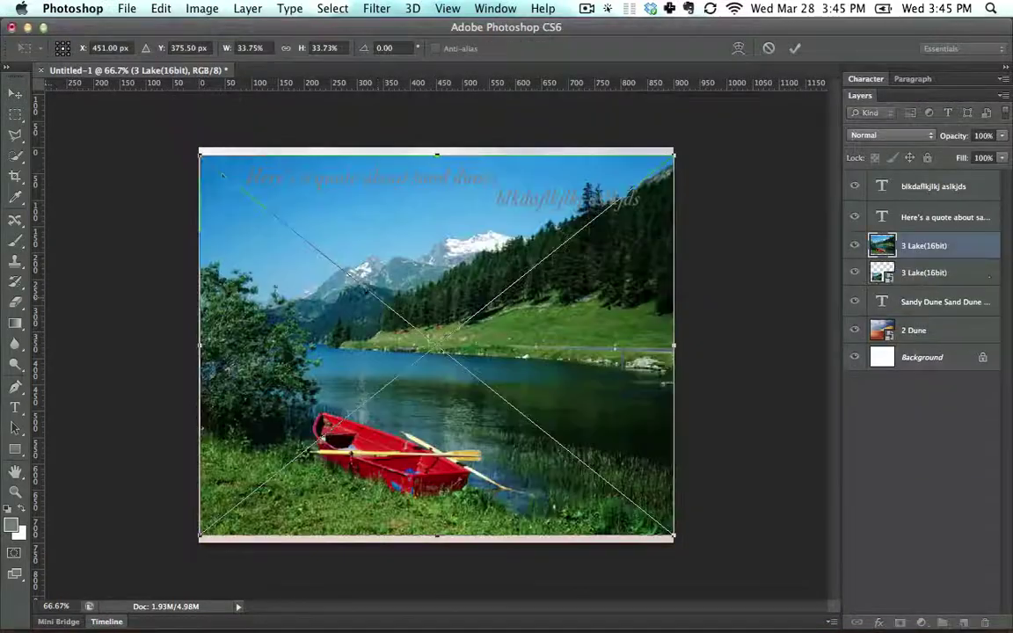
drag(200, 156, 361, 270)
Commit the second lake photo and move its layer below the other lake layer.
key(Return)
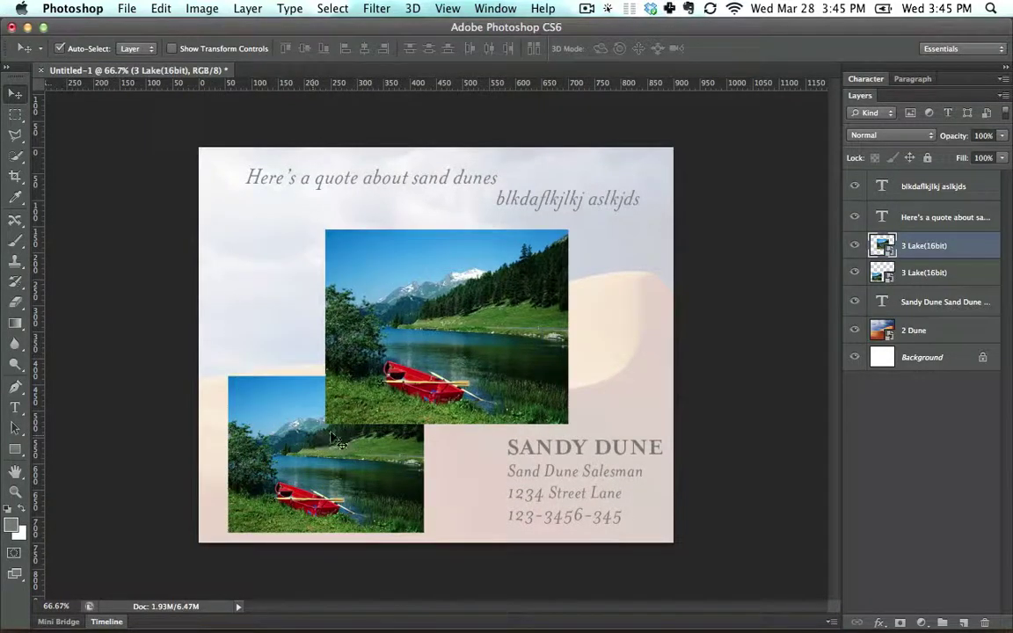
drag(952, 247, 948, 274)
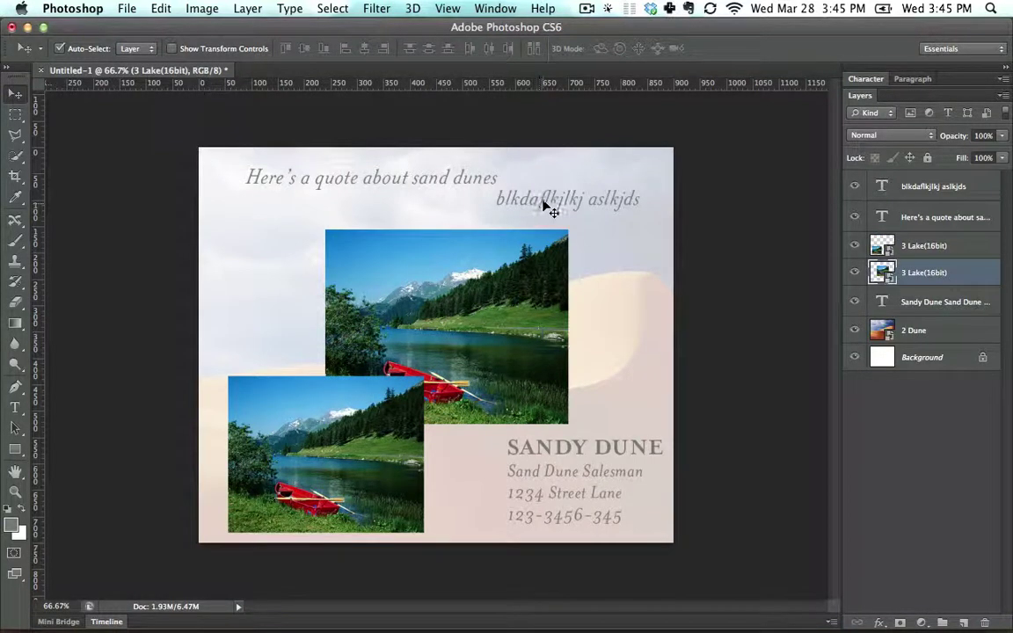
Delete the gibberish second text line and move the quote about 100 px lower.
drag(545, 206, 528, 206)
key(BackSpace)
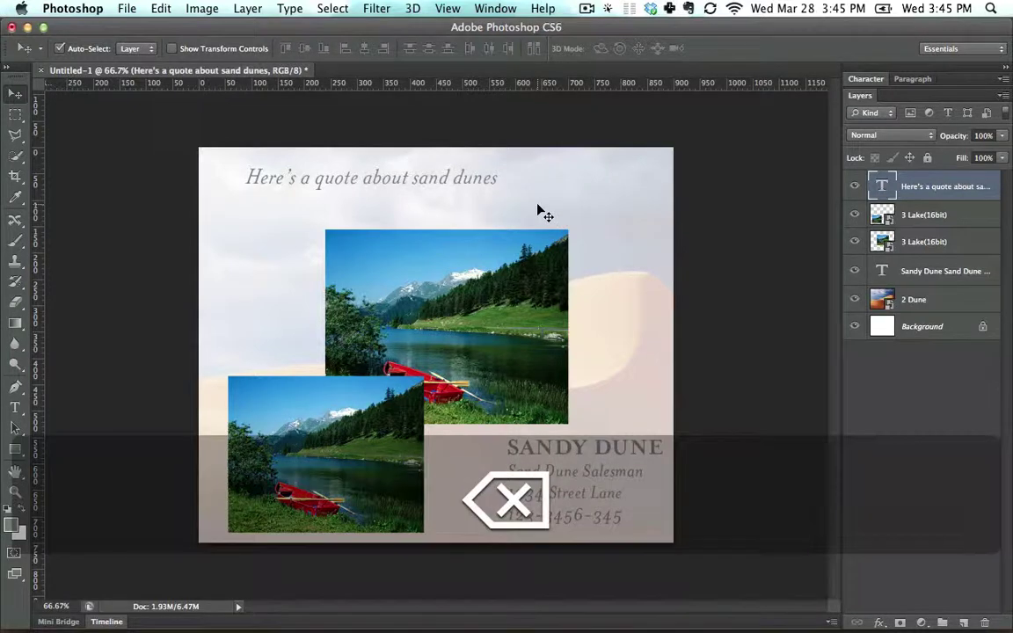
drag(397, 181, 384, 243)
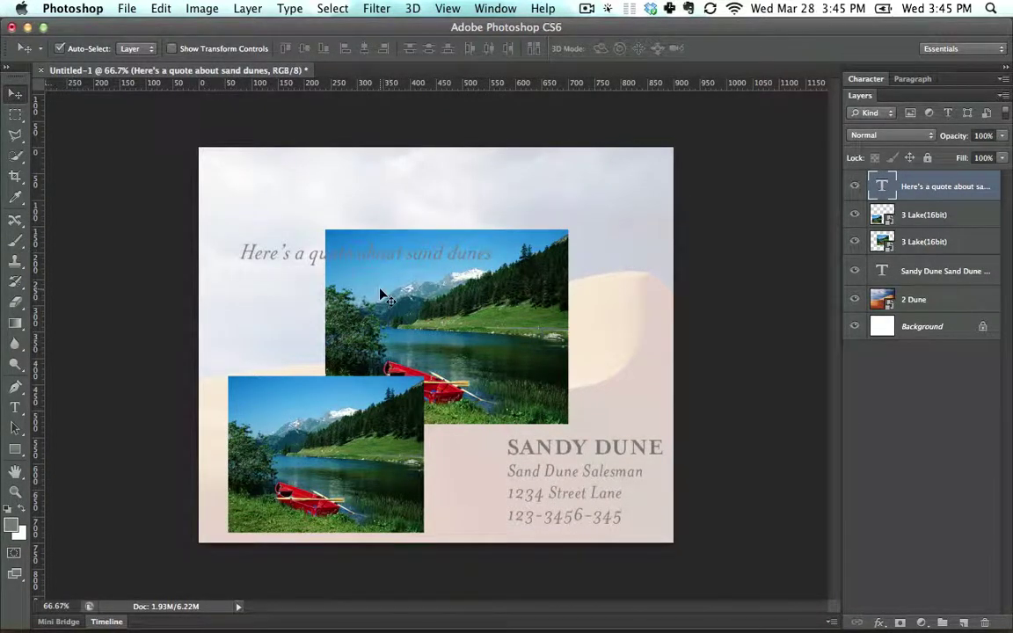
Colour the whole quote text pure red (ff0000).
click(15, 408)
click(269, 254)
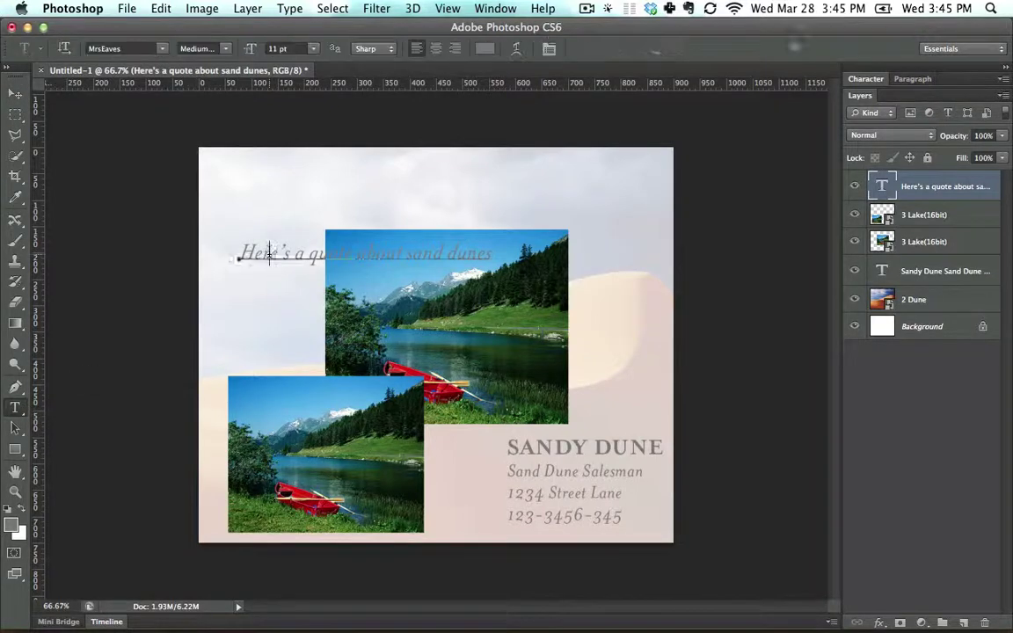
drag(239, 253, 489, 253)
click(485, 48)
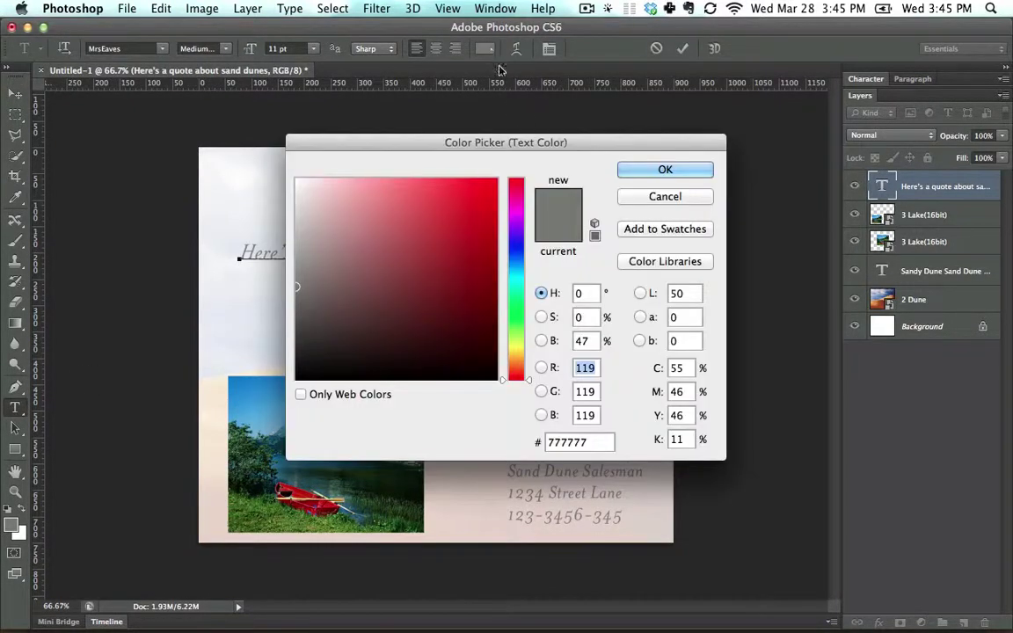
click(497, 179)
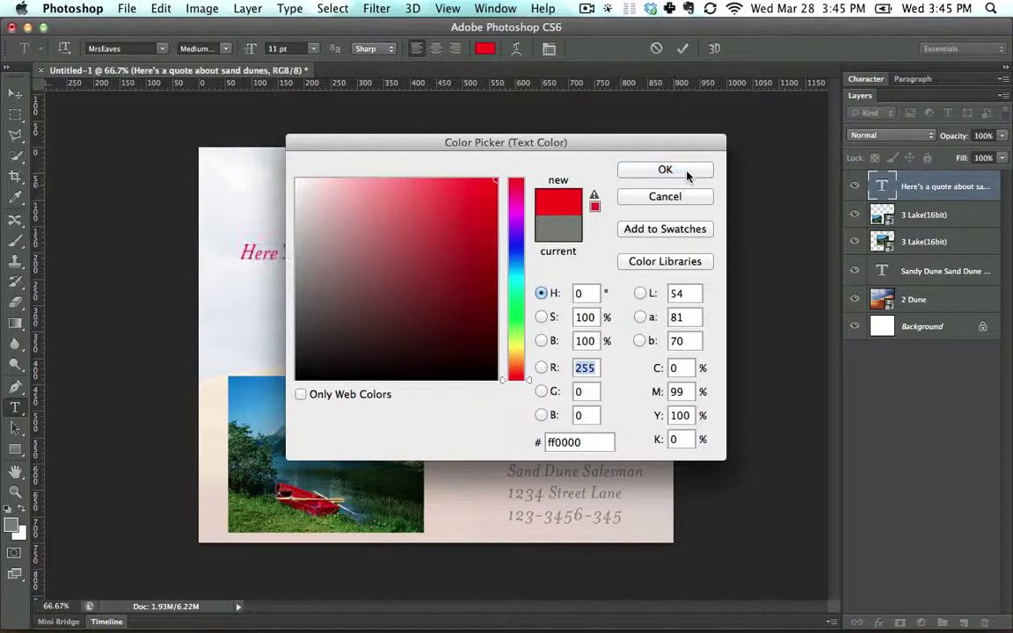
click(688, 169)
click(15, 92)
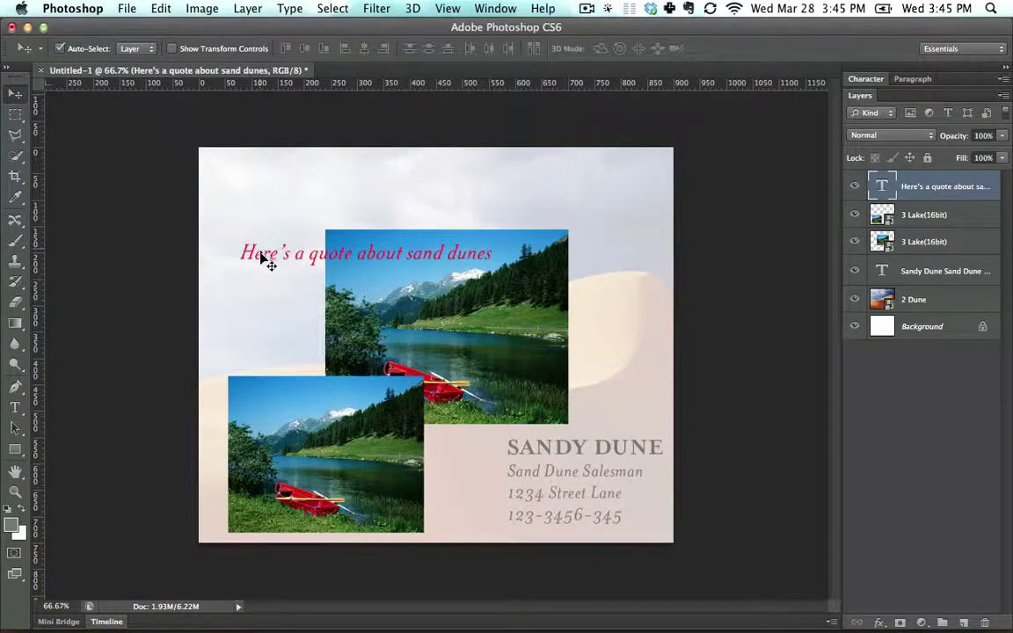
Reposition the red quote just above the upper lake photo and stack it beneath both lake layers.
drag(261, 252, 314, 232)
key(Up)
key(Up)
key(Up)
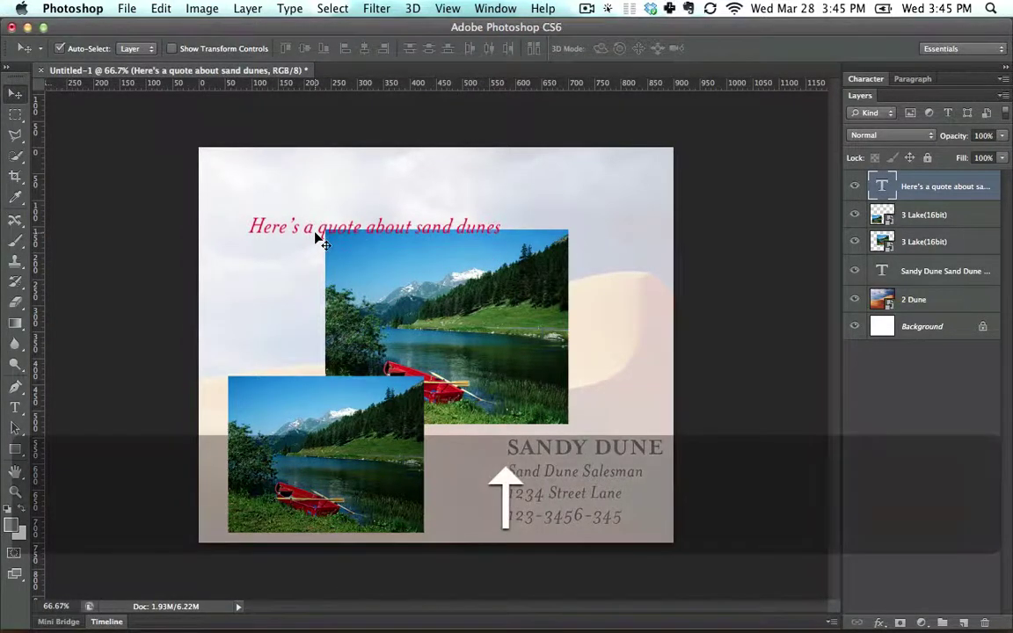
drag(936, 191, 940, 252)
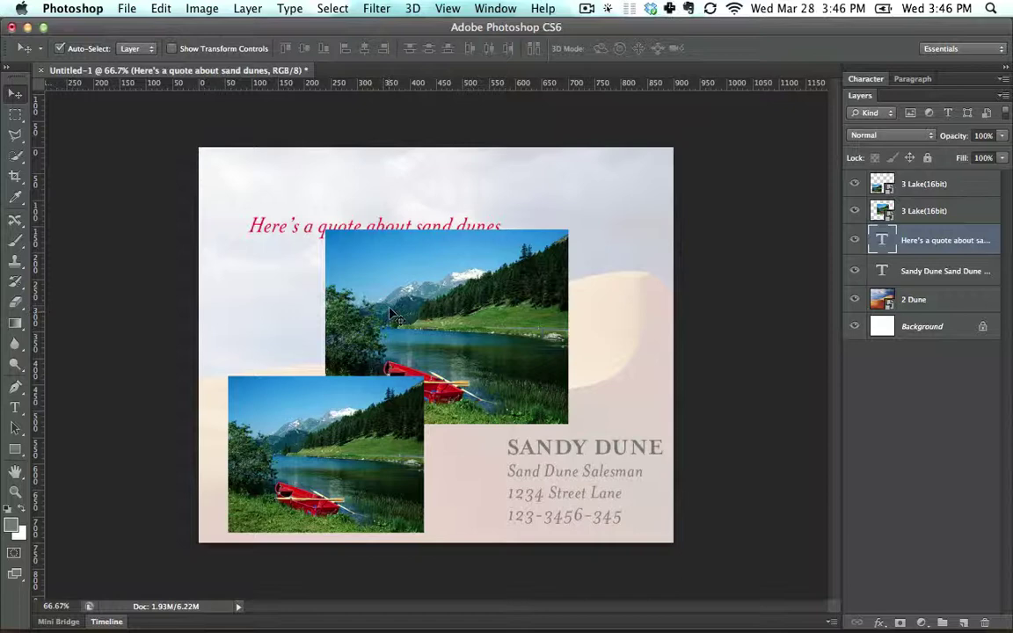
Move the upper lake photo about 69 px right and 90 px up.
drag(395, 299, 456, 301)
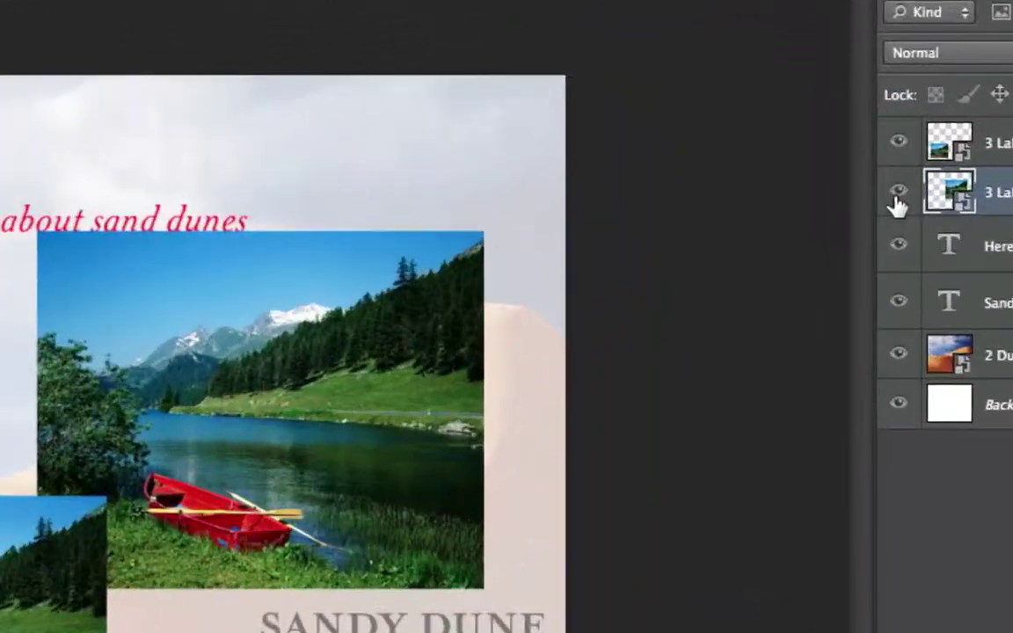
click(855, 213)
click(897, 194)
drag(440, 377, 434, 303)
Toggle the upper lake photo's visibility to compare, then delete its layer.
click(898, 195)
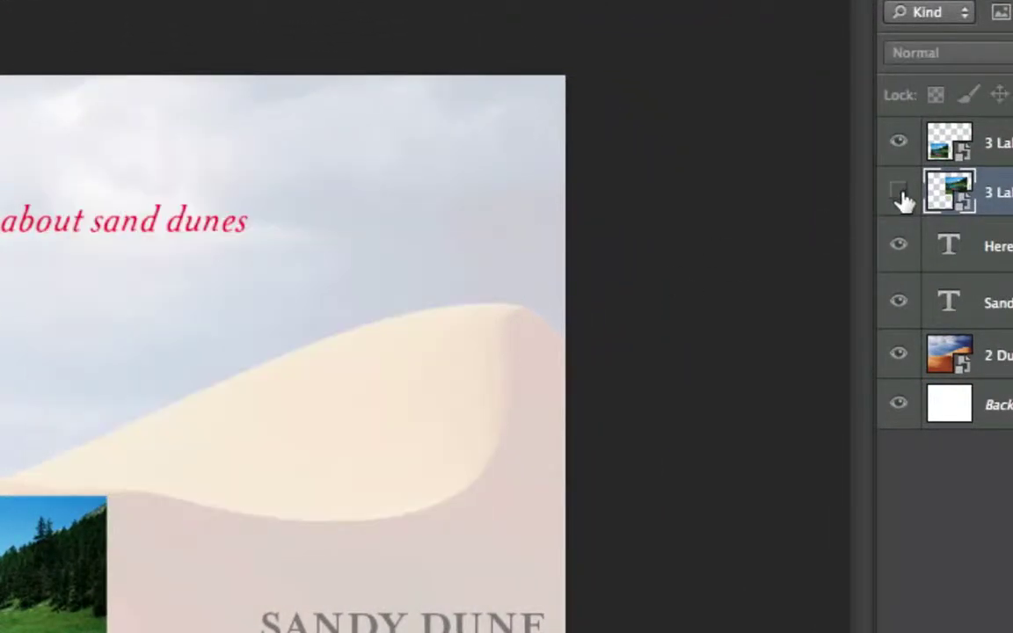
click(899, 195)
click(899, 194)
click(898, 193)
click(899, 193)
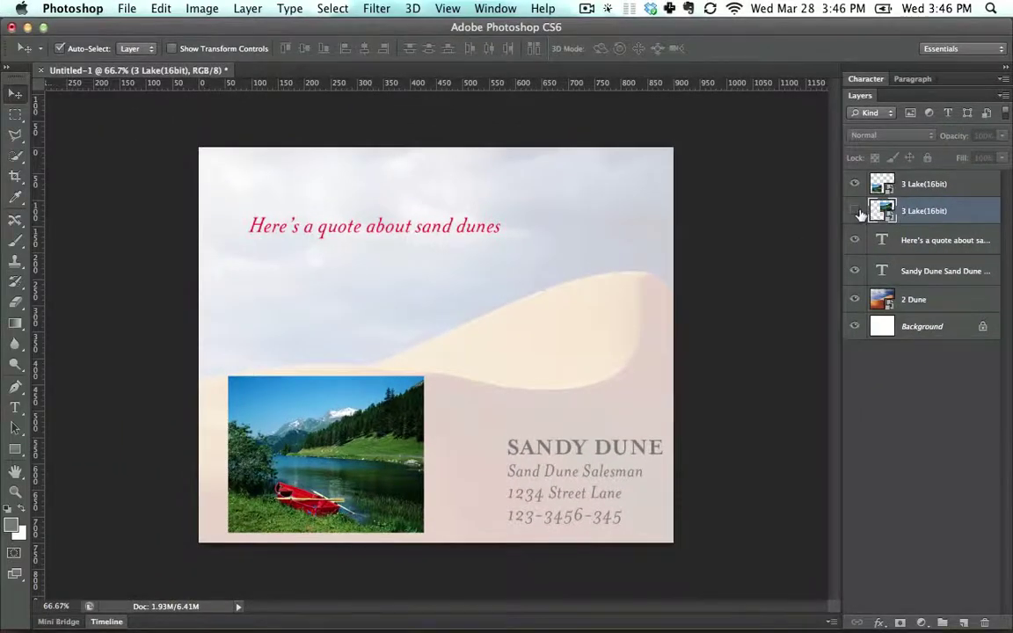
click(856, 212)
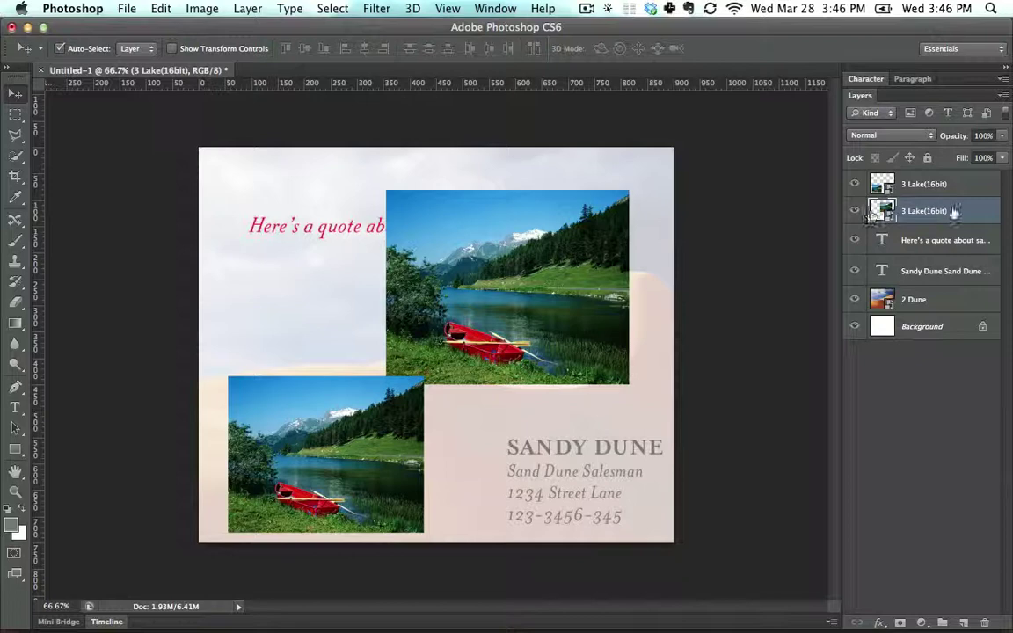
drag(956, 214, 983, 621)
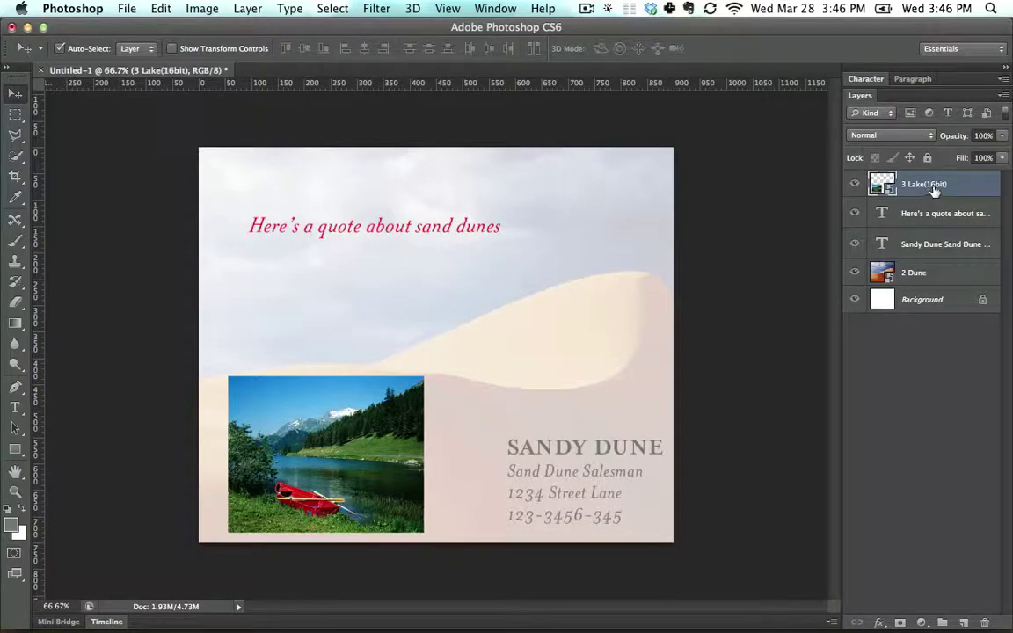
Restore the deleted lake layer, duplicate it as 3 Lake(16bit) copy, and move the copy up-right.
drag(936, 190, 985, 618)
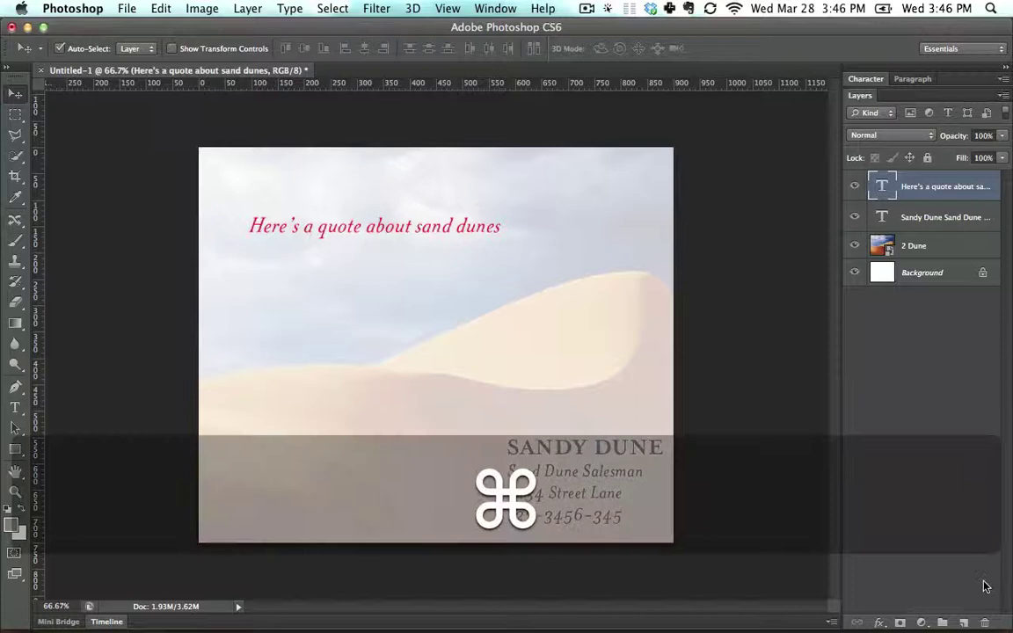
key(super+z)
drag(958, 185, 907, 618)
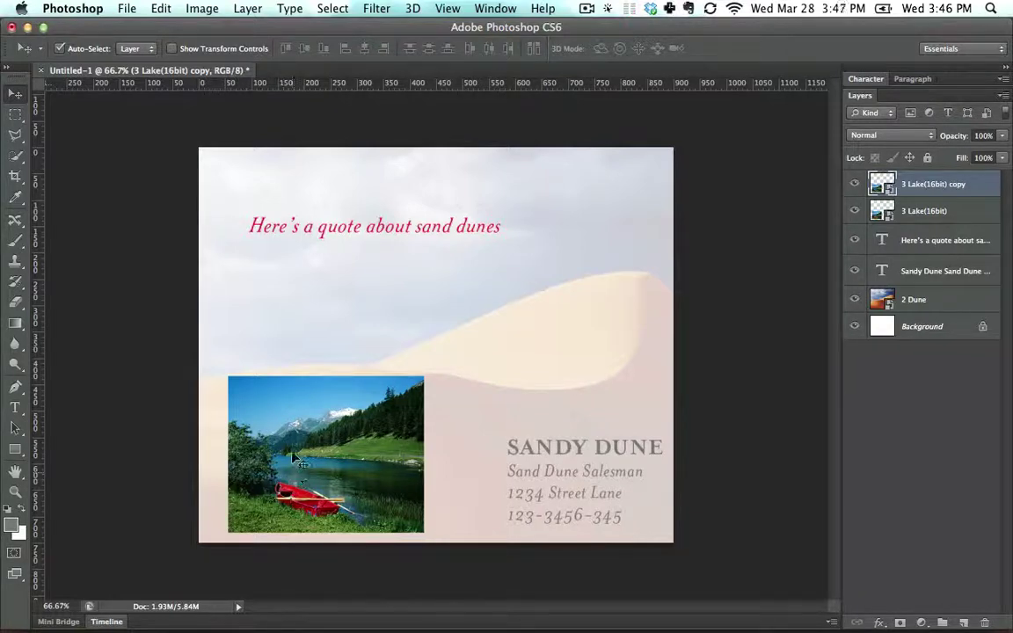
drag(293, 458, 454, 338)
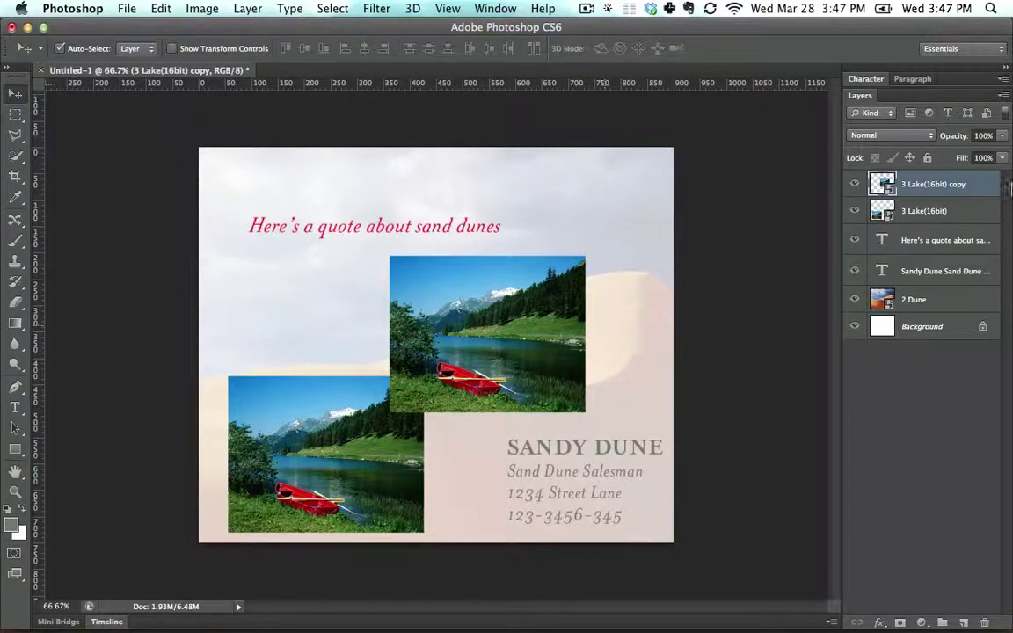
Duplicate the two selected lake photo layers and shift the new copies up and left.
shift+click(960, 216)
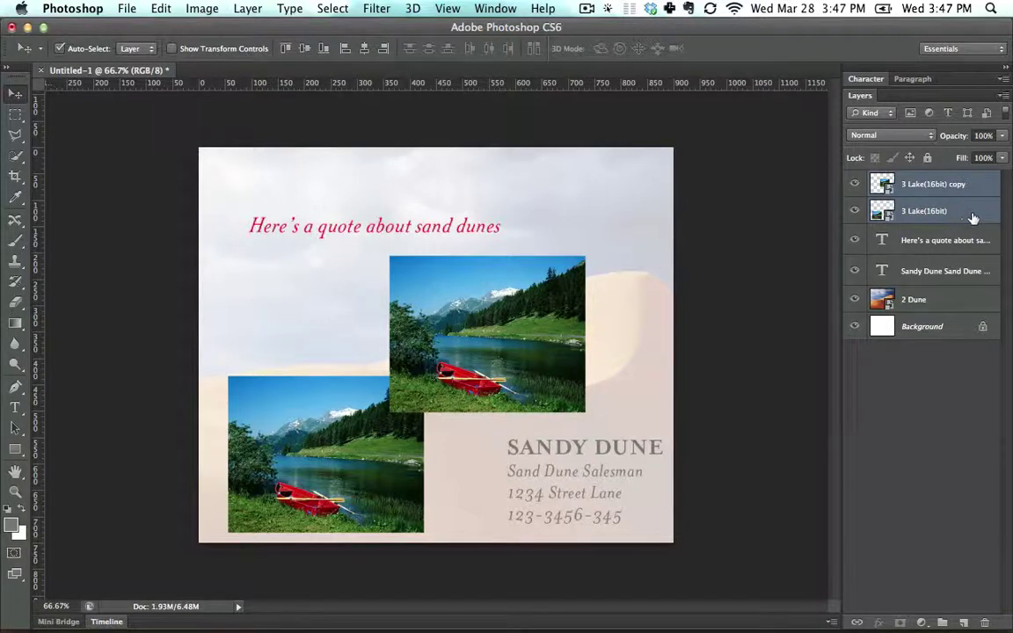
drag(973, 217, 965, 620)
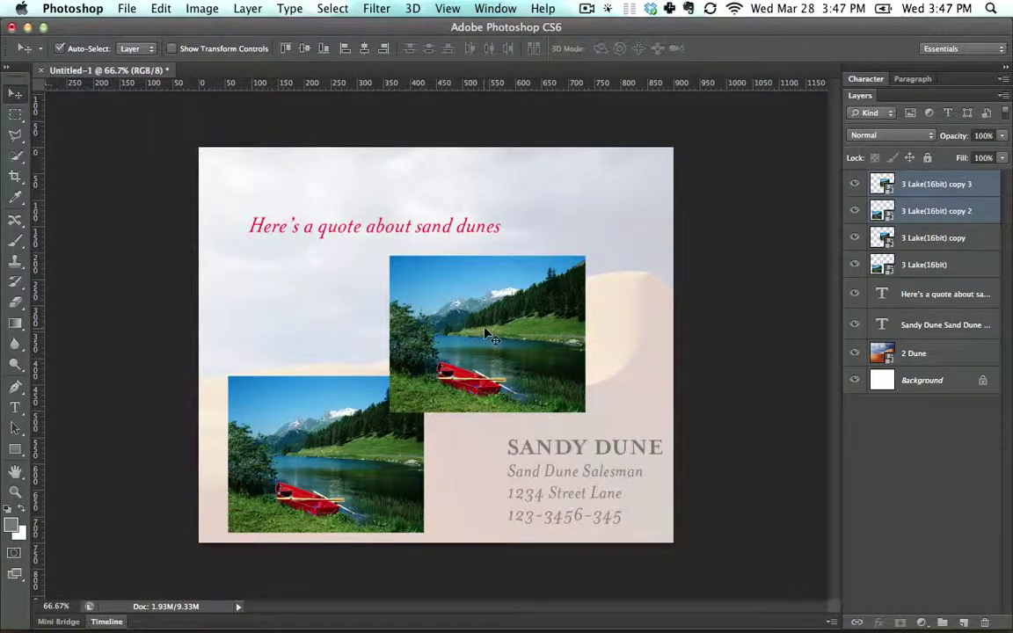
drag(484, 332, 451, 240)
Duplicate all four lake photo layers, moving the copies right and down to make eight.
click(959, 264)
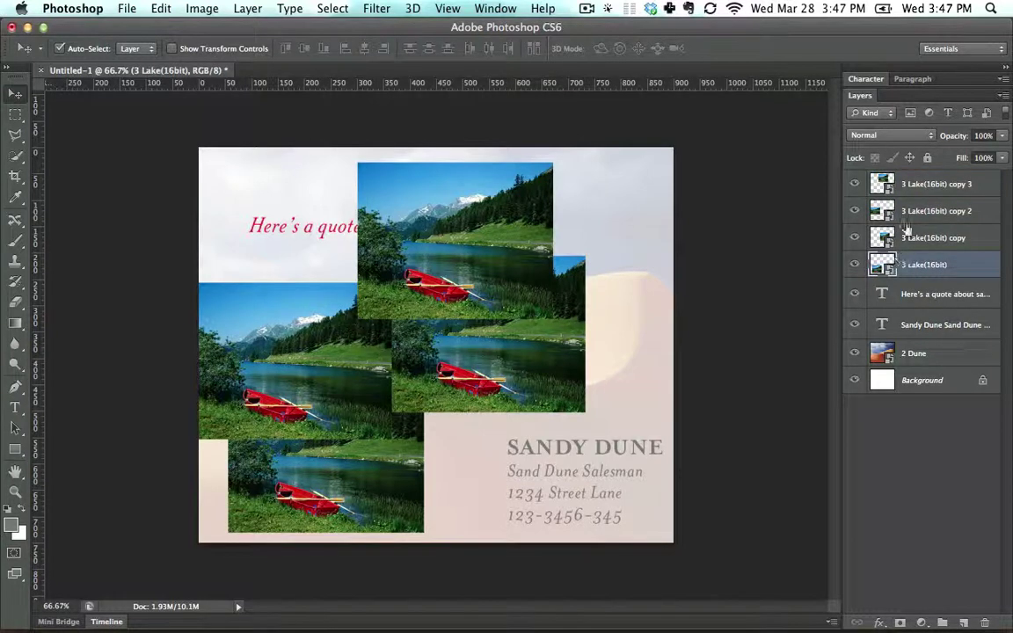
shift+click(941, 187)
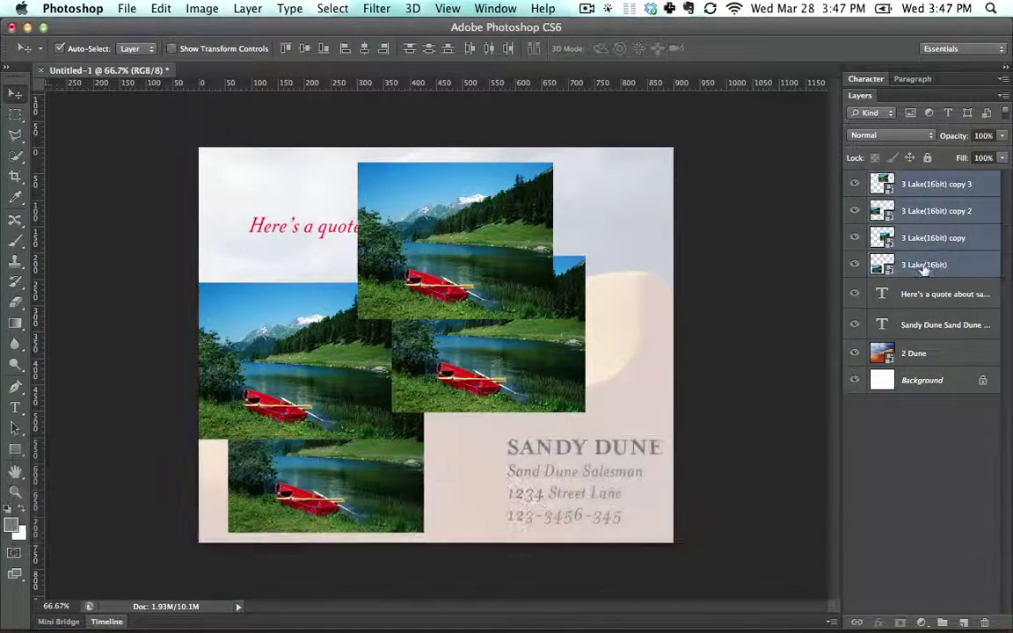
drag(866, 265, 964, 622)
drag(517, 308, 626, 328)
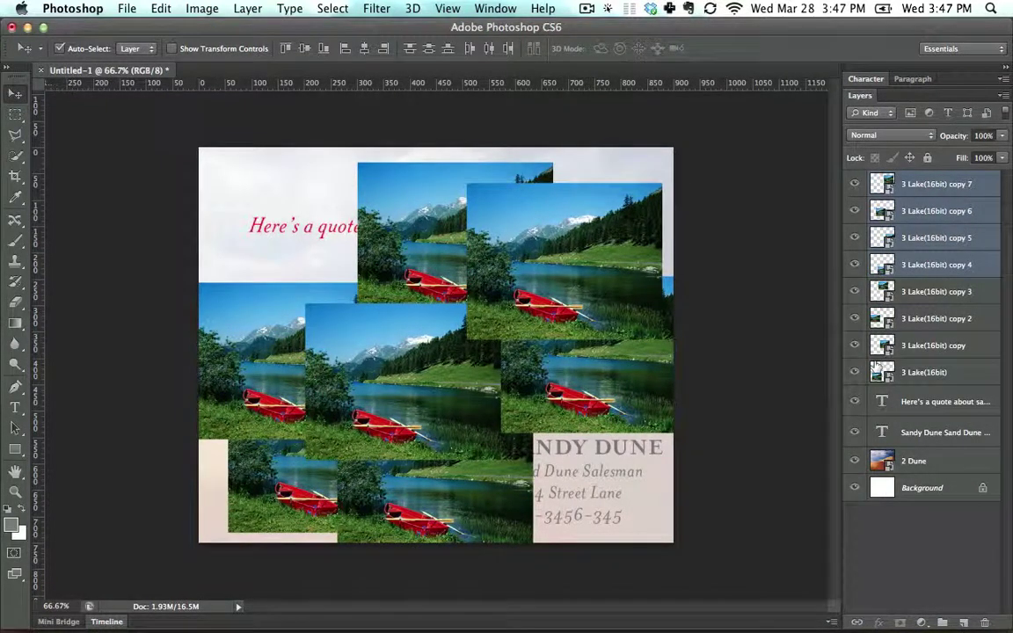
click(911, 348)
click(926, 377)
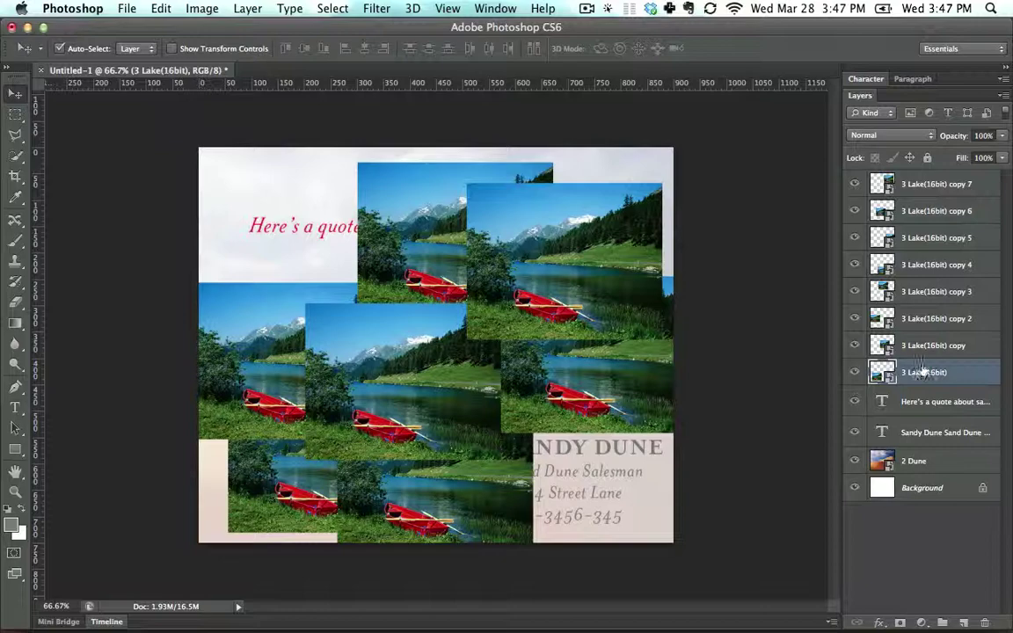